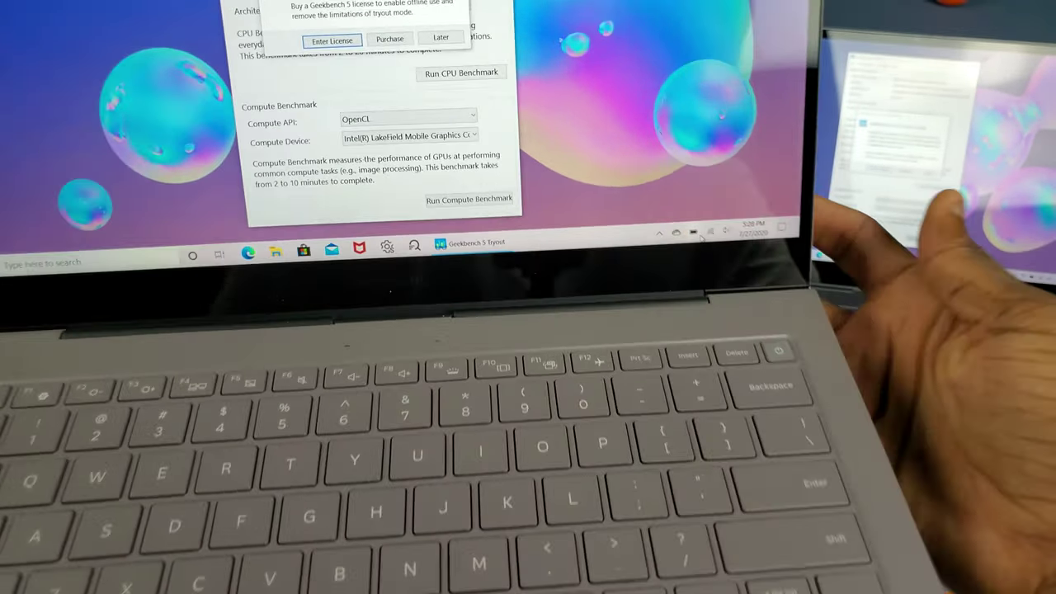
- Check the battery charge level on the laptop before benchmarking
{"action": "left_click", "coordinate": [696, 201]}
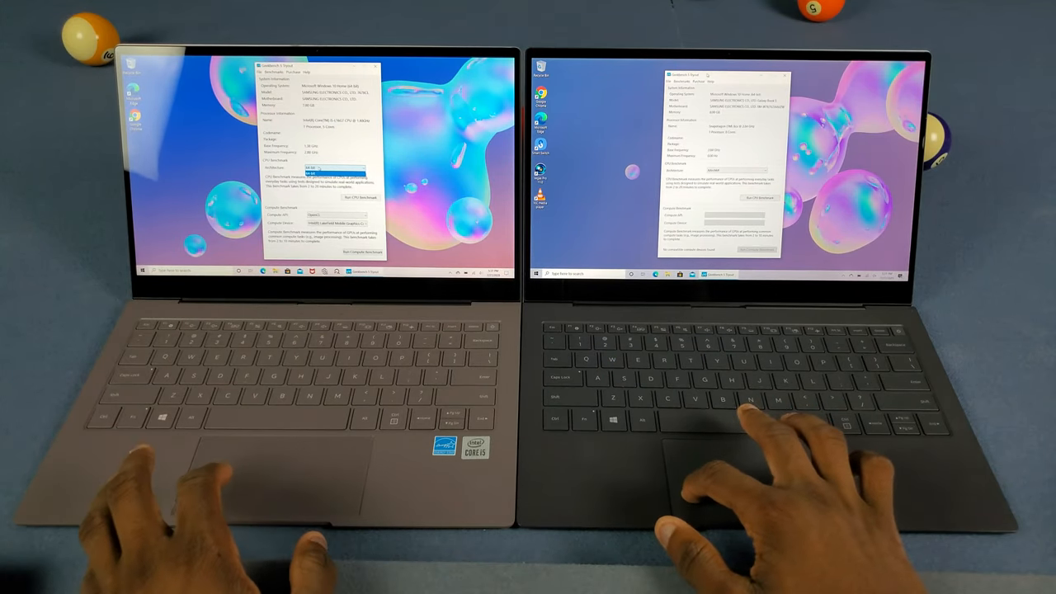
- Move the Snapdragon Geekbench window to its left edge and the Intel window toward its right side
{"action": "left_click_drag", "start_coordinate": [726, 76], "coordinate": [594, 70]}
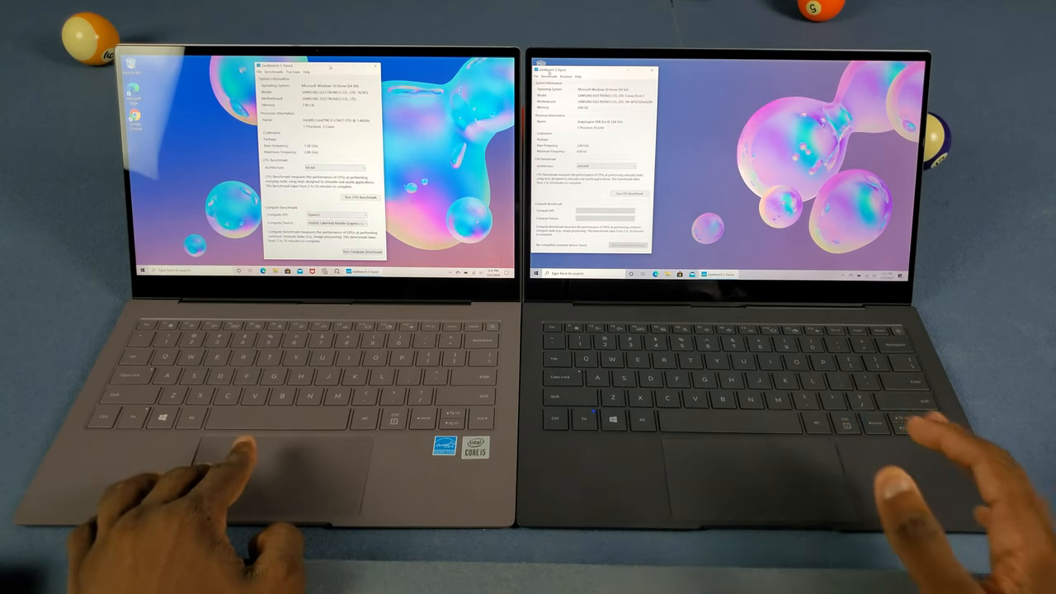
{"action": "left_click_drag", "start_coordinate": [318, 65], "coordinate": [450, 68]}
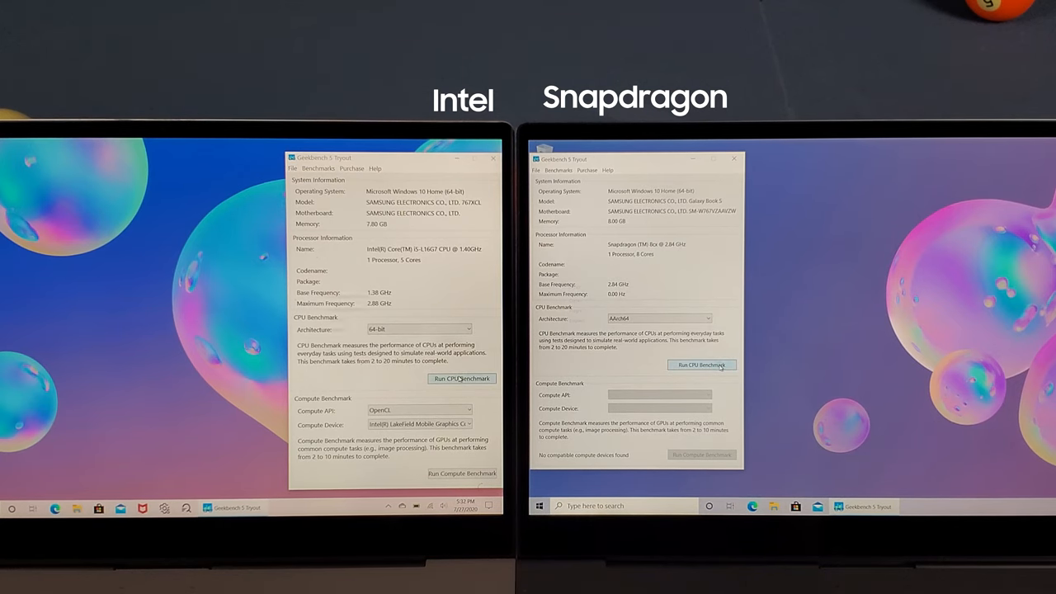
- Start the CPU benchmark on both the Intel and Snapdragon laptops
{"action": "left_click", "coordinate": [460, 379]}
{"action": "left_click", "coordinate": [721, 366]}
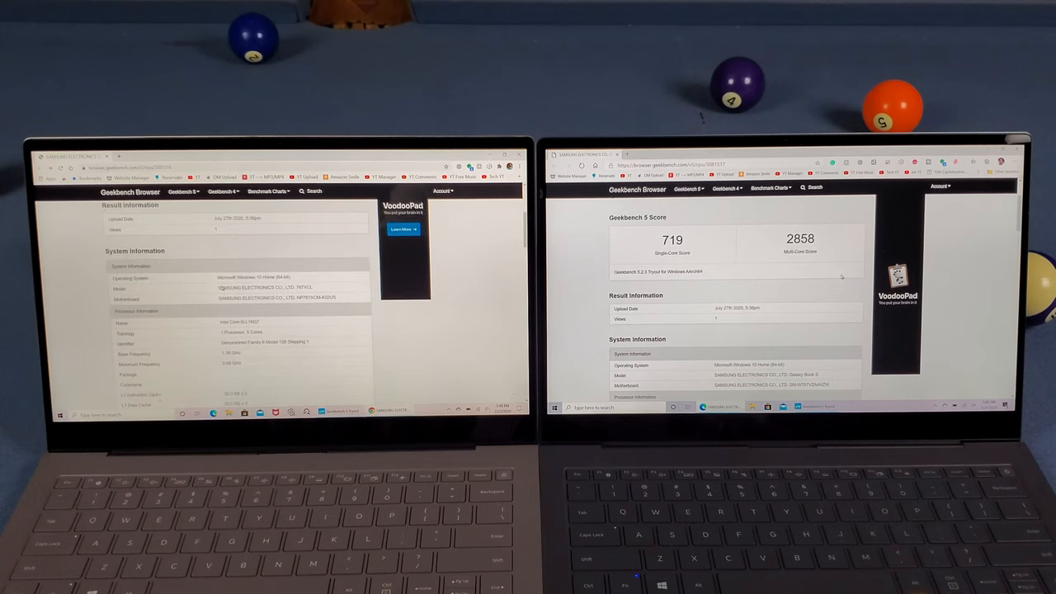
{"action": "scroll", "coordinate": [239, 297], "scroll_direction": "down", "scroll_amount": 2}
{"action": "scroll", "coordinate": [734, 297], "scroll_direction": "down", "scroll_amount": 4}
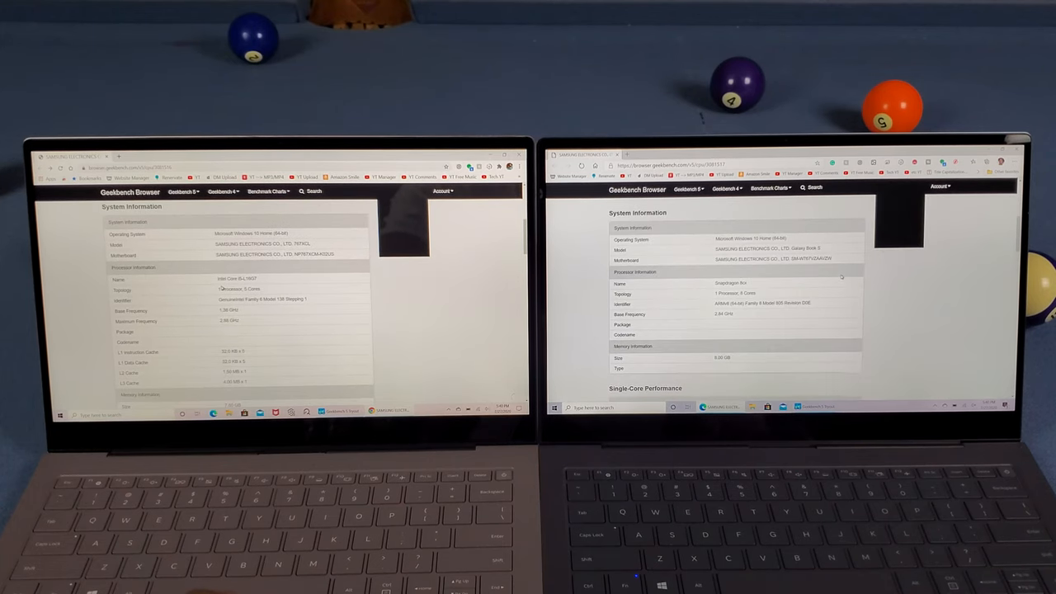
{"action": "scroll", "coordinate": [842, 277], "scroll_direction": "down", "scroll_amount": 1}
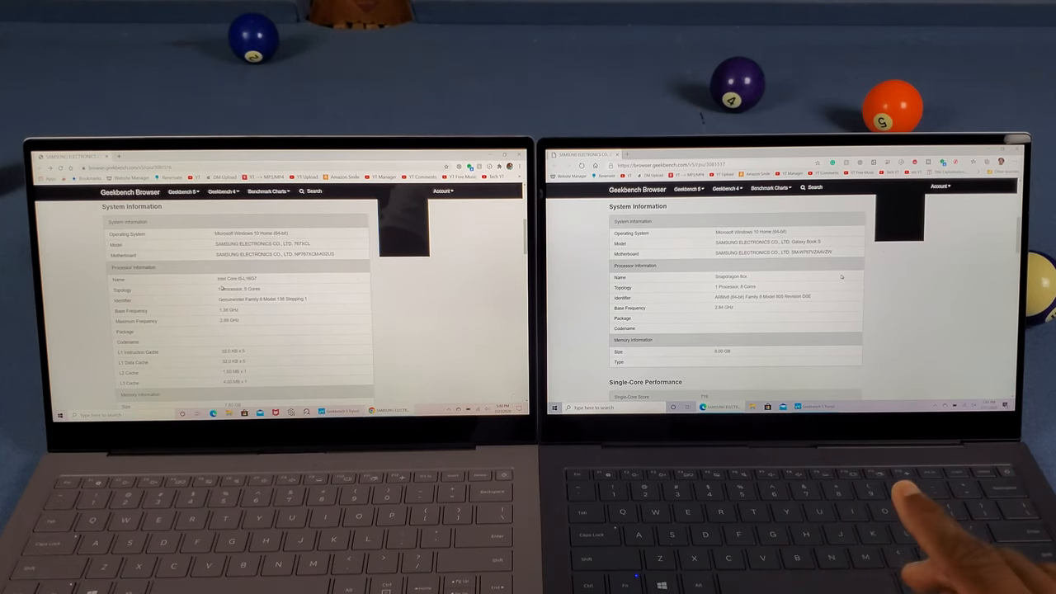
{"action": "scroll", "coordinate": [842, 277], "scroll_direction": "down", "scroll_amount": 1}
{"action": "scroll", "coordinate": [239, 297], "scroll_direction": "down", "scroll_amount": 4}
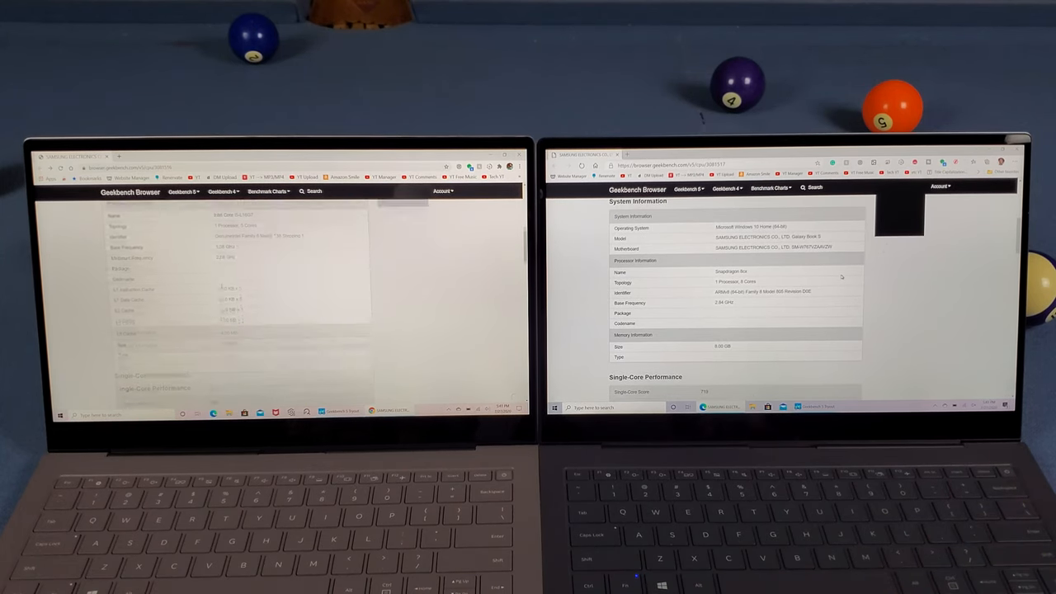
{"action": "scroll", "coordinate": [221, 284], "scroll_direction": "down", "scroll_amount": 3}
{"action": "scroll", "coordinate": [221, 284], "scroll_direction": "down", "scroll_amount": 2}
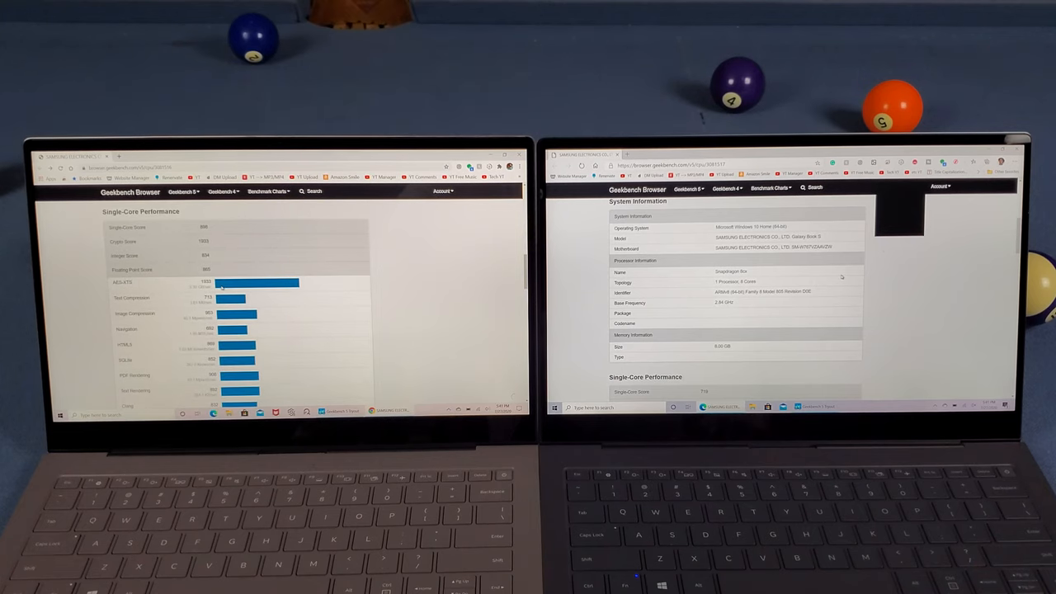
{"action": "scroll", "coordinate": [842, 277], "scroll_direction": "down", "scroll_amount": 3}
{"action": "scroll", "coordinate": [842, 278], "scroll_direction": "down", "scroll_amount": 2}
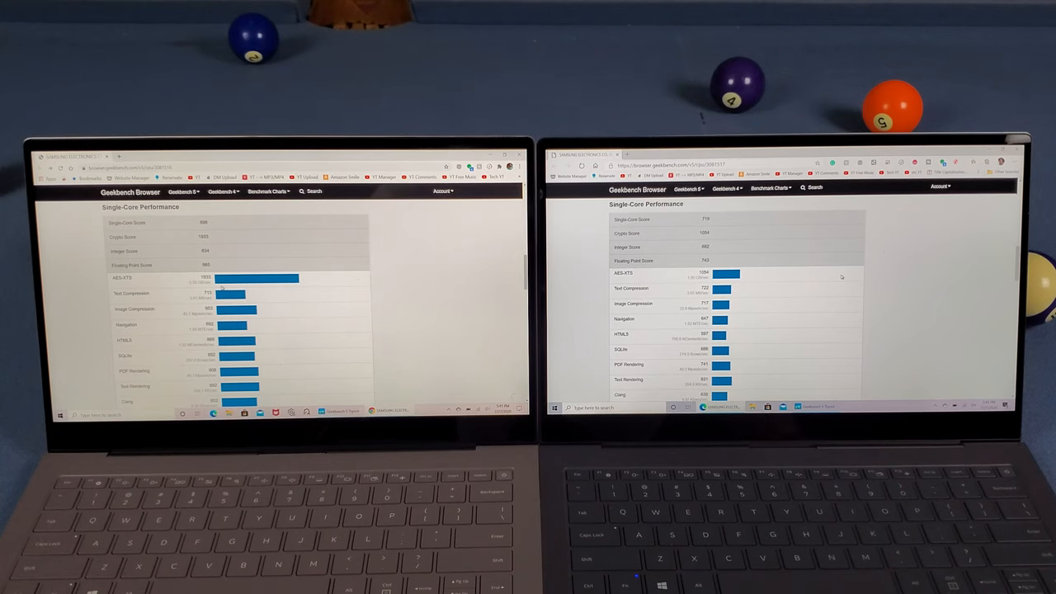
{"action": "scroll", "coordinate": [221, 284], "scroll_direction": "down", "scroll_amount": 3}
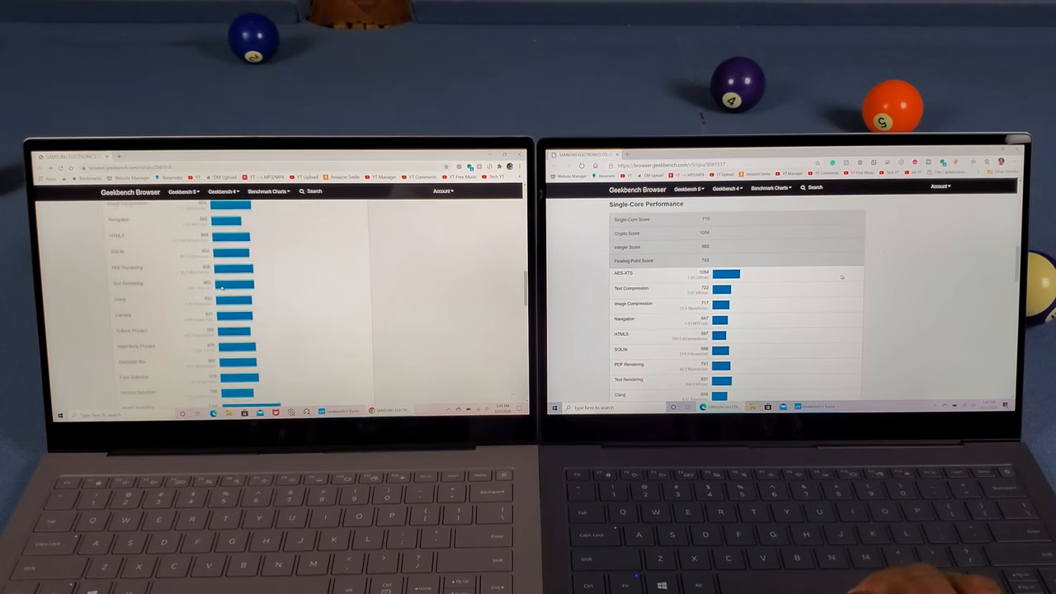
{"action": "scroll", "coordinate": [221, 284], "scroll_direction": "down", "scroll_amount": 3}
{"action": "scroll", "coordinate": [221, 284], "scroll_direction": "down", "scroll_amount": 2}
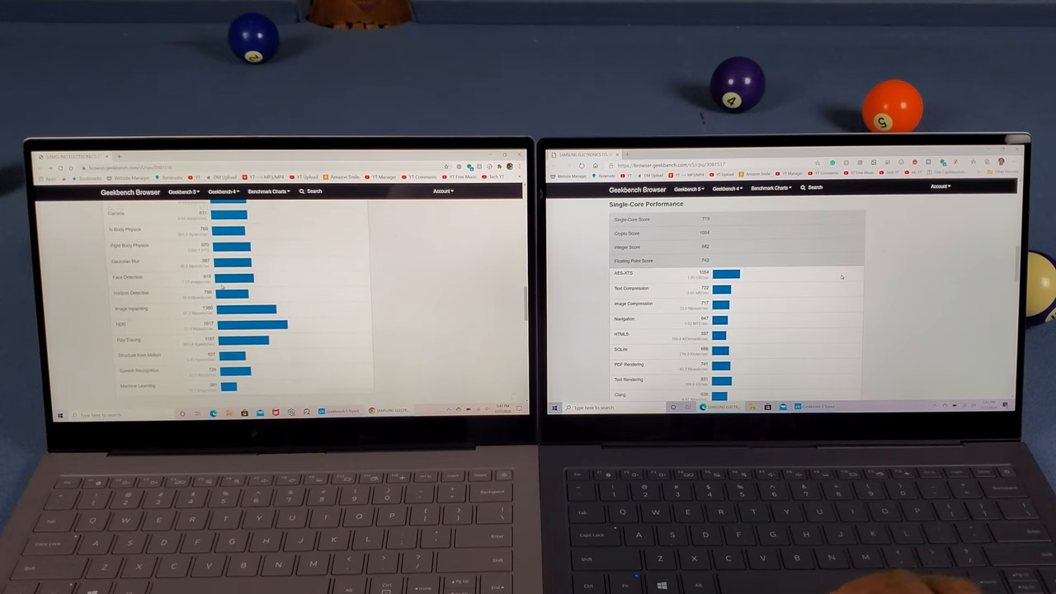
{"action": "scroll", "coordinate": [842, 277], "scroll_direction": "down", "scroll_amount": 4}
{"action": "scroll", "coordinate": [842, 277], "scroll_direction": "down", "scroll_amount": 2}
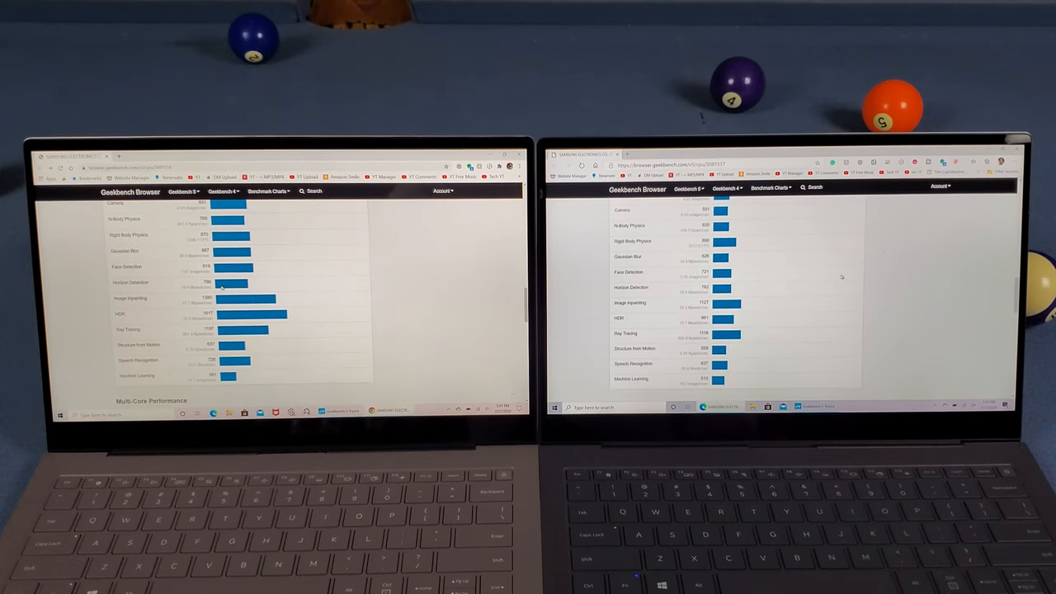
{"action": "scroll", "coordinate": [842, 277], "scroll_direction": "down", "scroll_amount": 1}
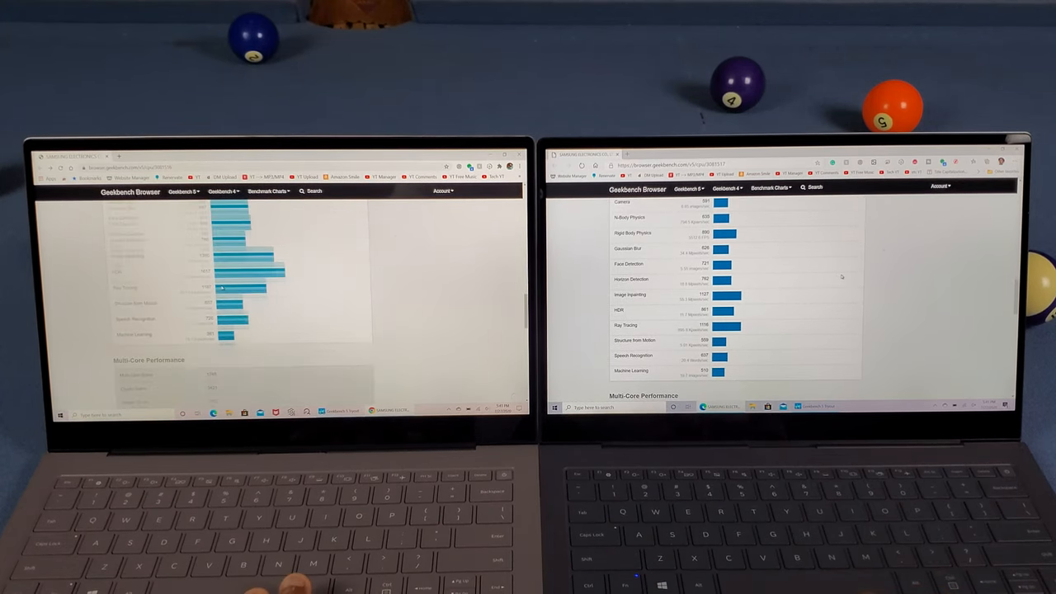
{"action": "scroll", "coordinate": [221, 287], "scroll_direction": "down", "scroll_amount": 3}
{"action": "scroll", "coordinate": [221, 287], "scroll_direction": "down", "scroll_amount": 2}
{"action": "scroll", "coordinate": [221, 287], "scroll_direction": "down", "scroll_amount": 2}
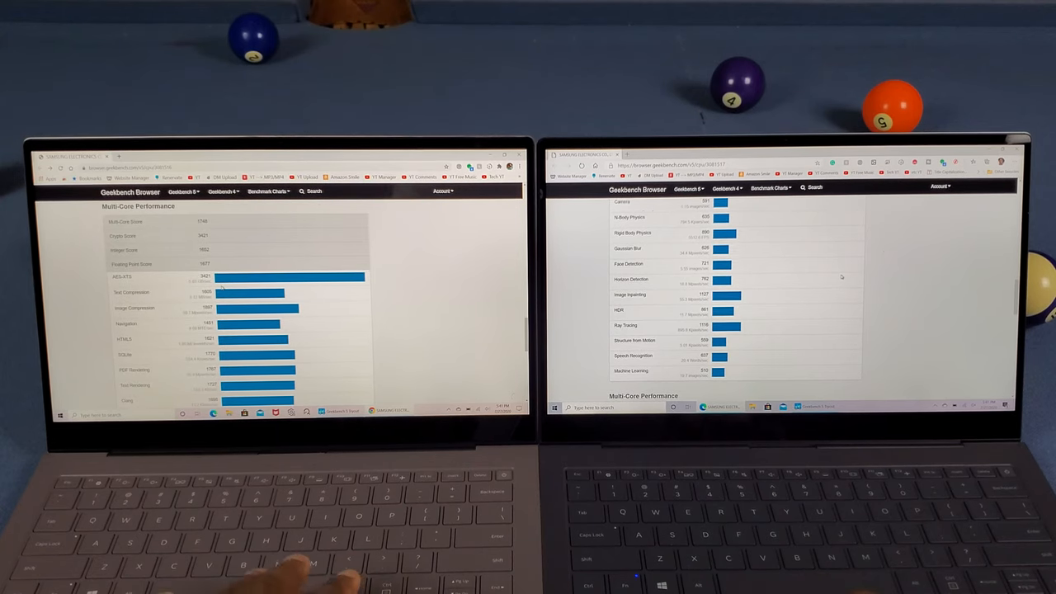
{"action": "scroll", "coordinate": [842, 277], "scroll_direction": "down", "scroll_amount": 5}
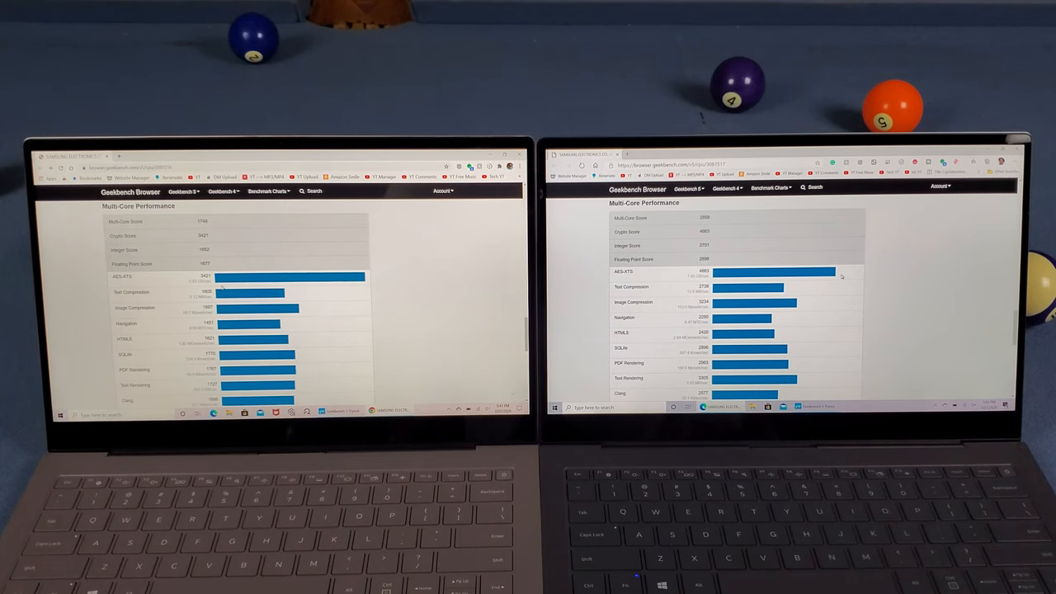
{"action": "scroll", "coordinate": [222, 287], "scroll_direction": "down", "scroll_amount": 3}
{"action": "scroll", "coordinate": [222, 287], "scroll_direction": "down", "scroll_amount": 2}
{"action": "scroll", "coordinate": [842, 277], "scroll_direction": "down", "scroll_amount": 5}
{"action": "scroll", "coordinate": [461, 273], "scroll_direction": "down", "scroll_amount": 2}
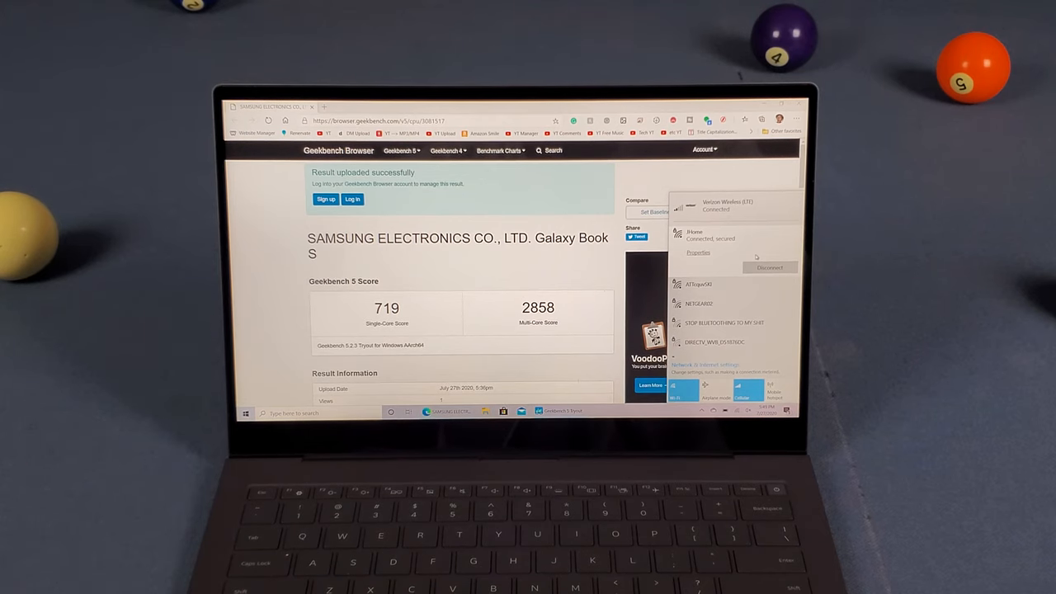
{"action": "key", "text": "super"}
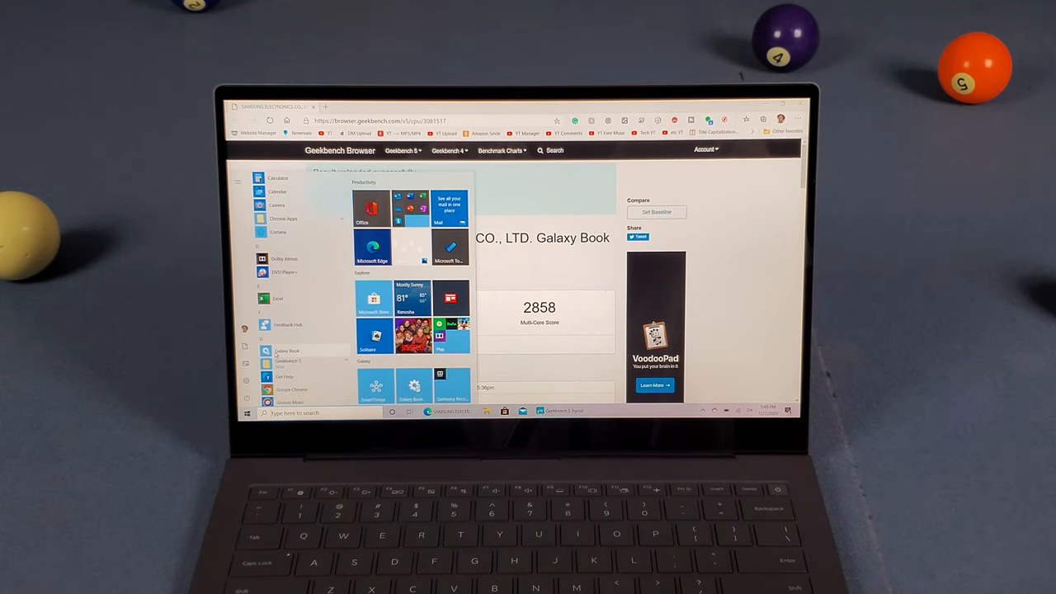
{"action": "key", "text": "super"}
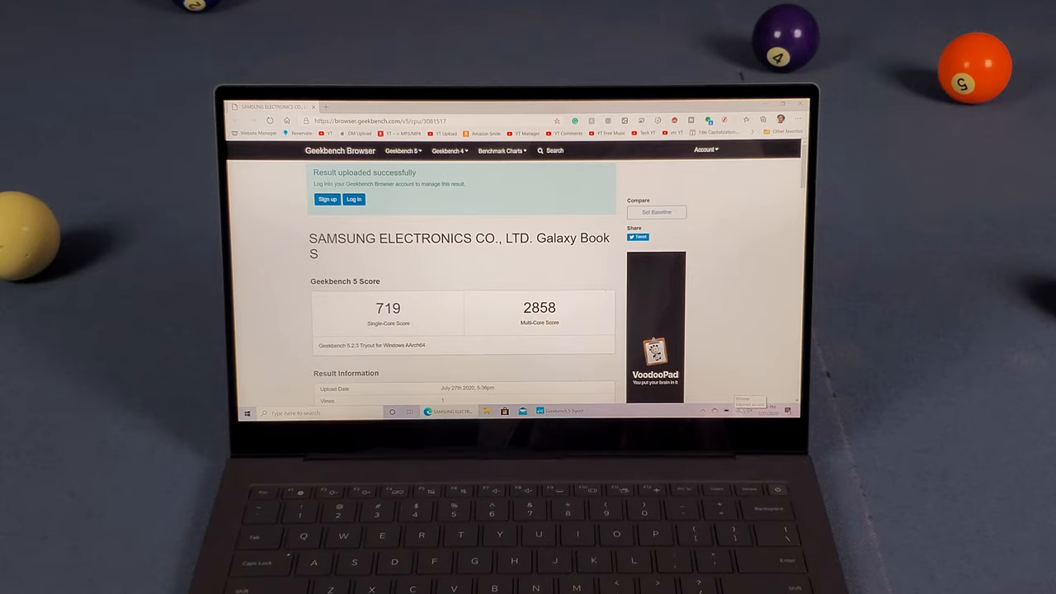
{"action": "left_click", "coordinate": [745, 410]}
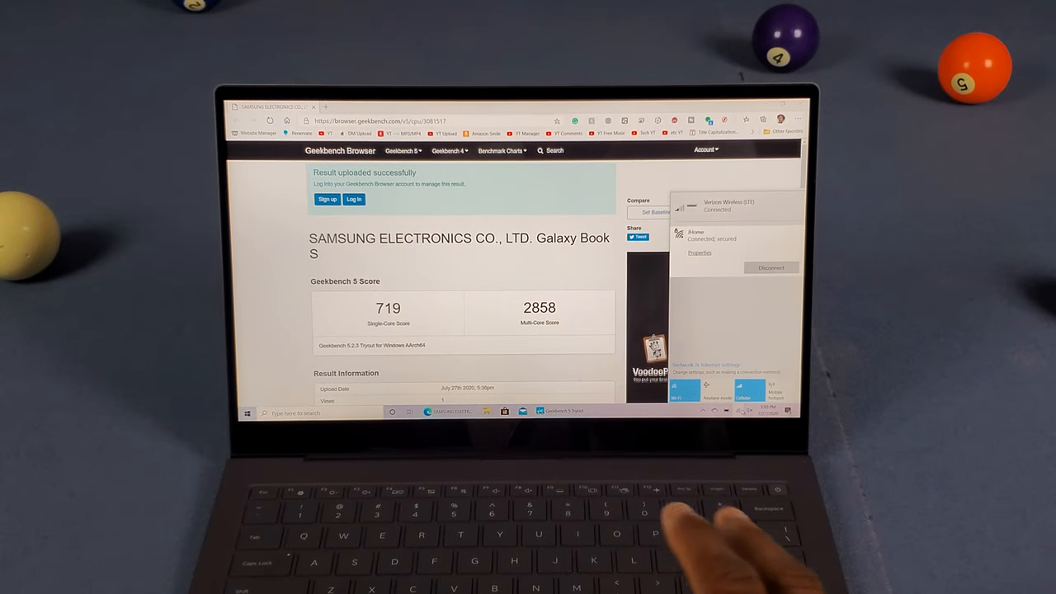